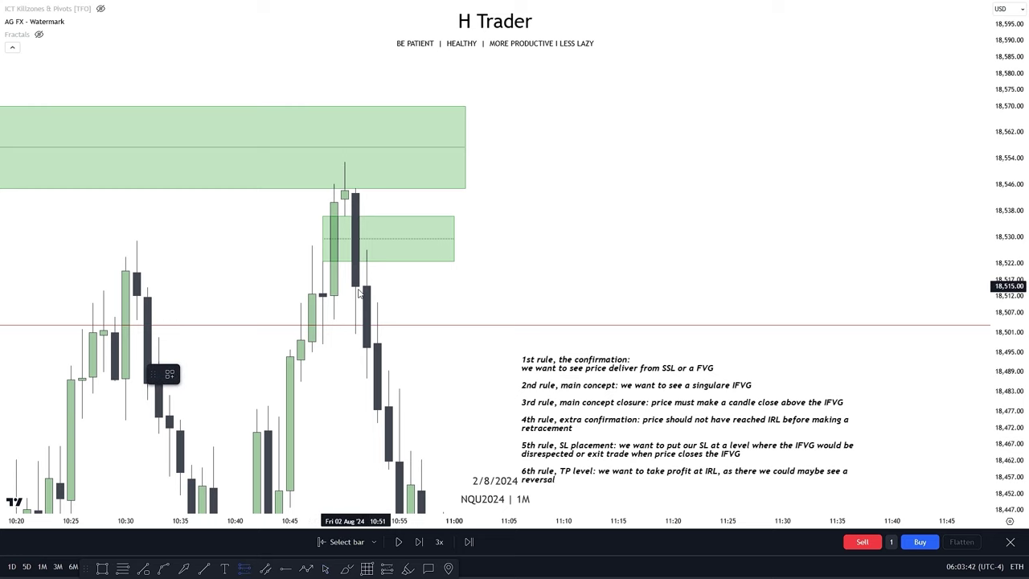
Place a short position entering at 18,522.75 on the 10:48 candle, with its stop at 18,553.00 above the swing high.
left_click(325, 264)
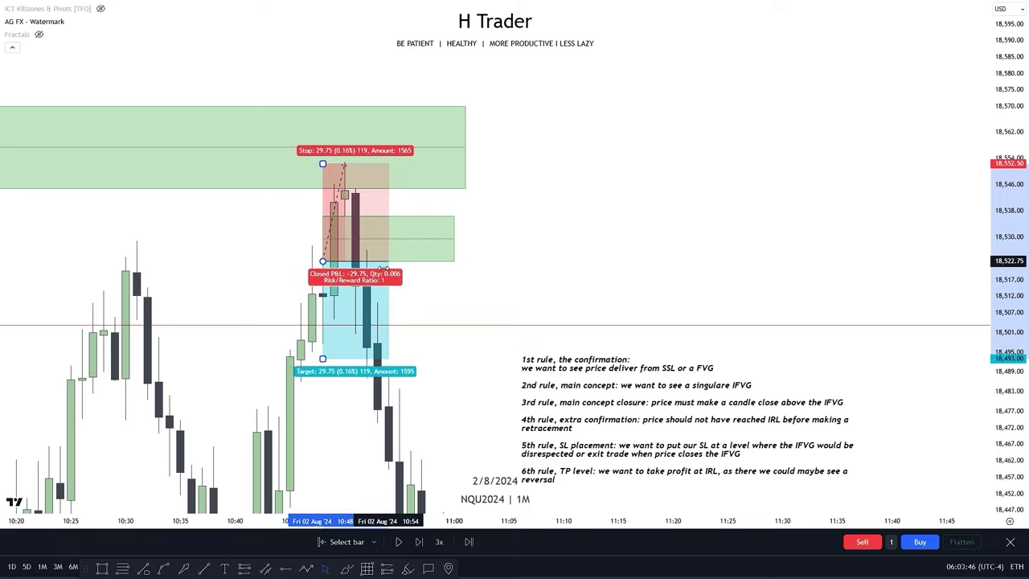
left_click(427, 274)
left_click_drag(399, 291, 405, 305)
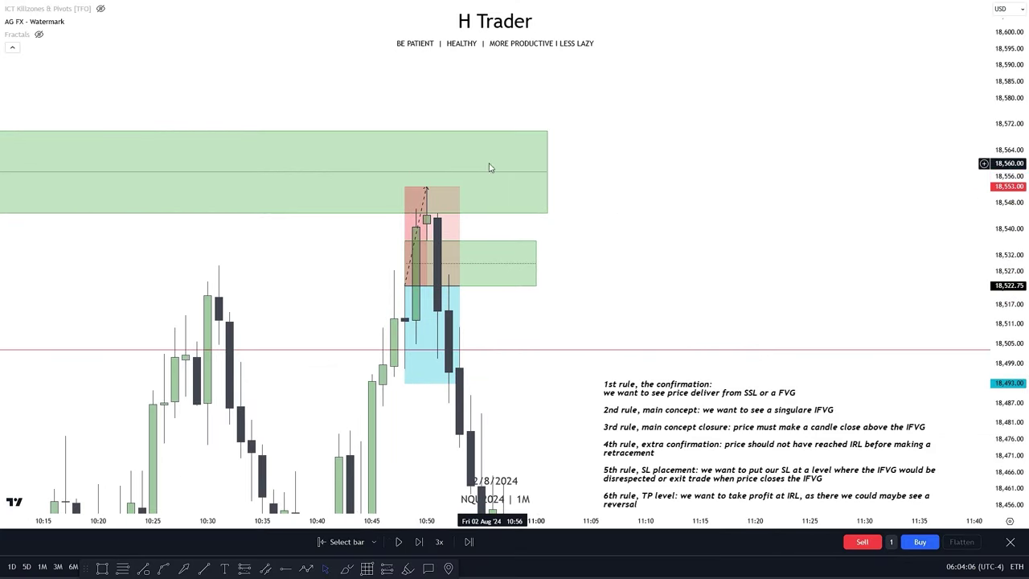
left_click_drag(656, 266, 615, 259)
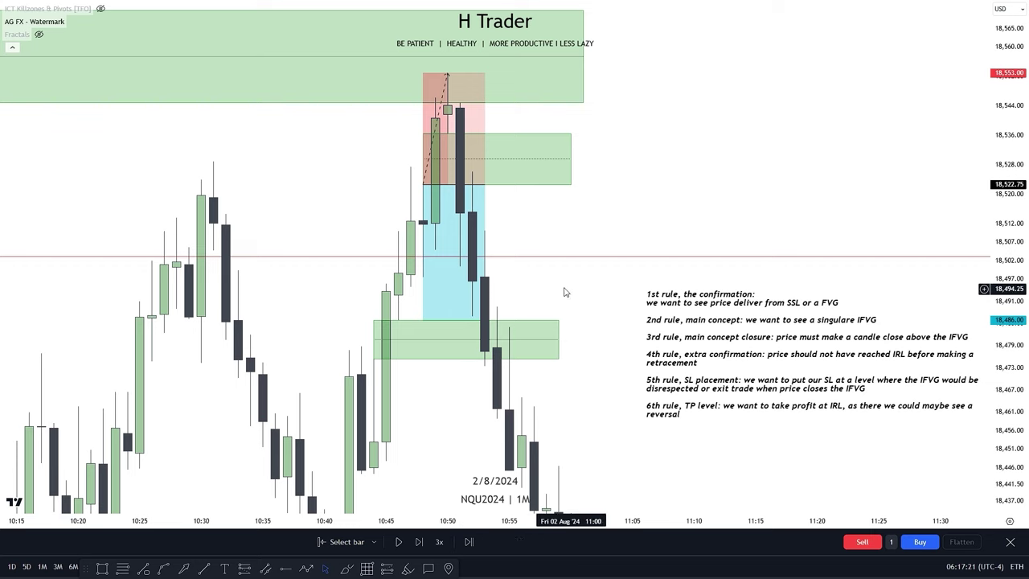
Extend the short position's target down to the previous swing low at 18,408.75.
left_click(456, 266)
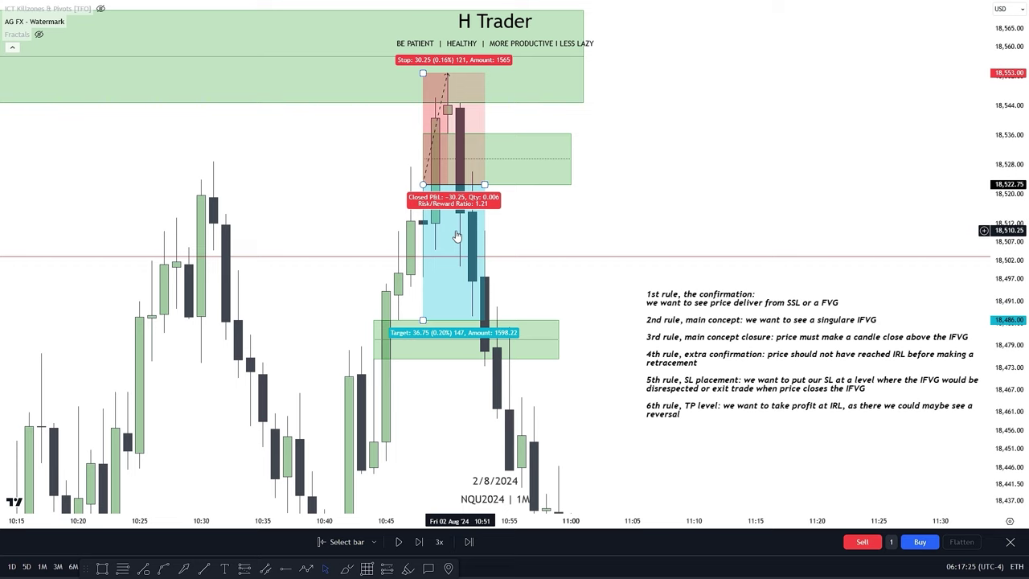
left_click_drag(449, 398, 447, 379)
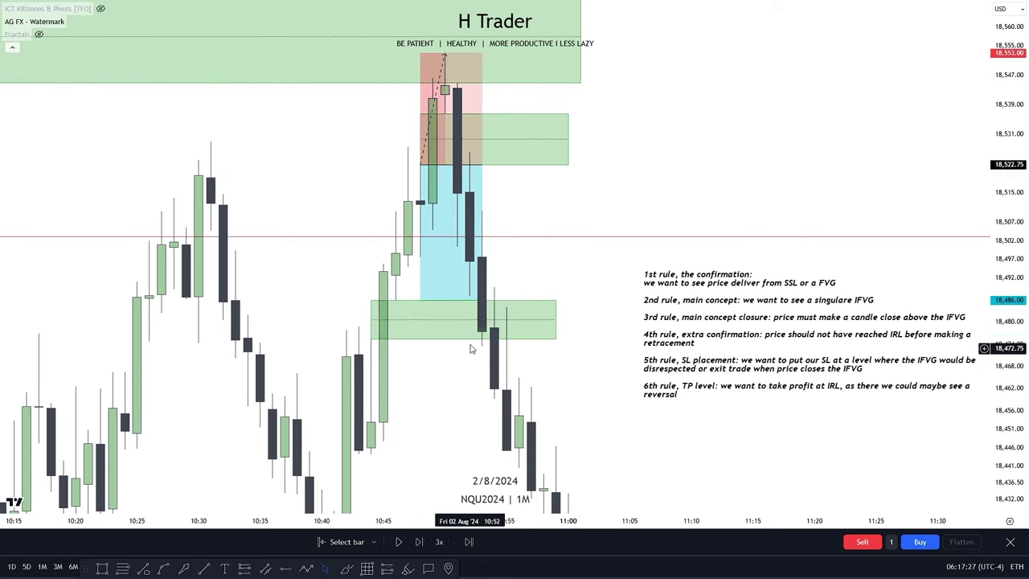
left_click_drag(555, 268, 511, 244)
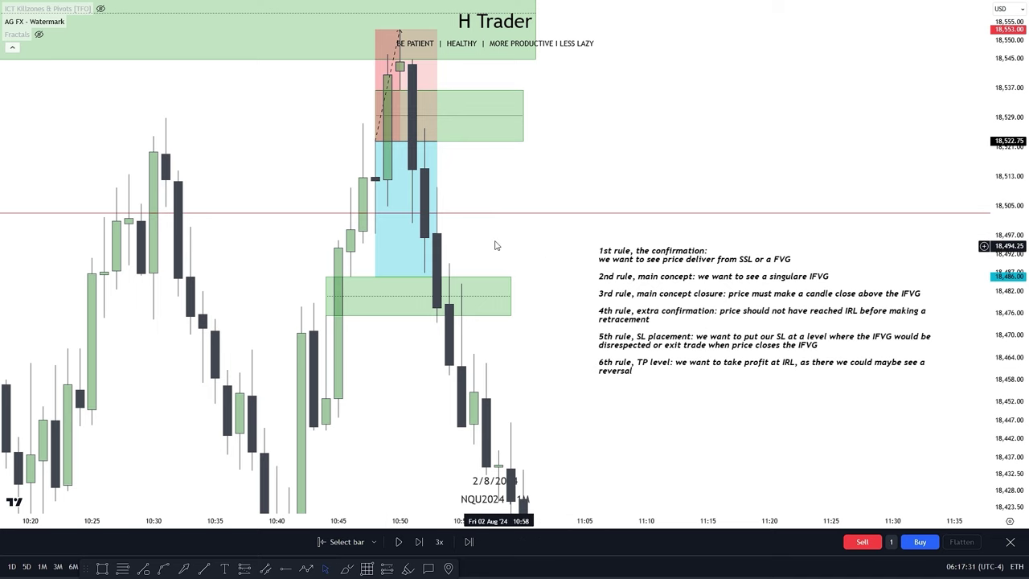
left_click_drag(371, 271, 368, 428)
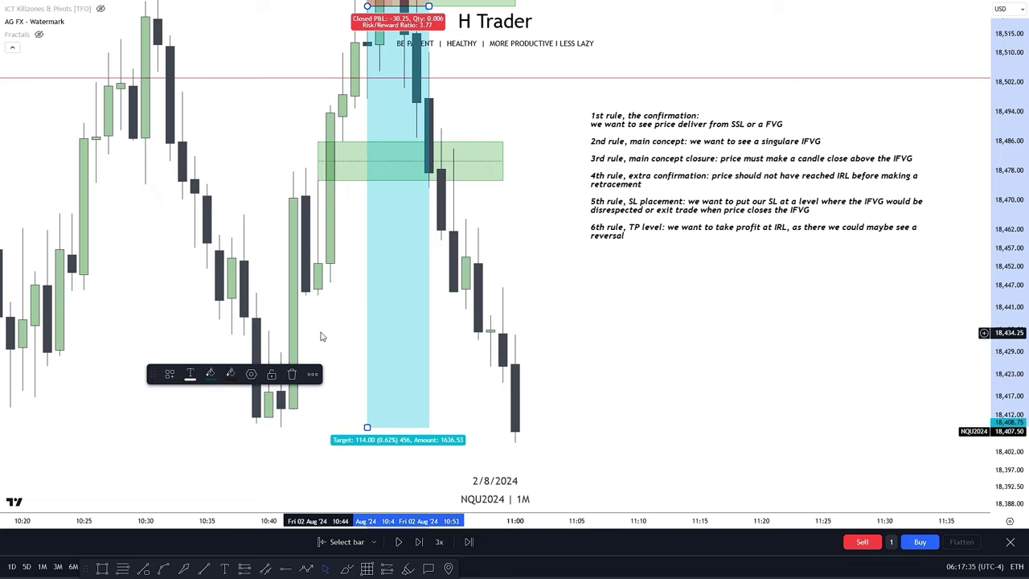
left_click_drag(353, 322, 366, 456)
Draw a horizontal trend line at 18,408.75 from the 10:41 swing low to the 11:00 candle.
left_click_drag(518, 373, 527, 242)
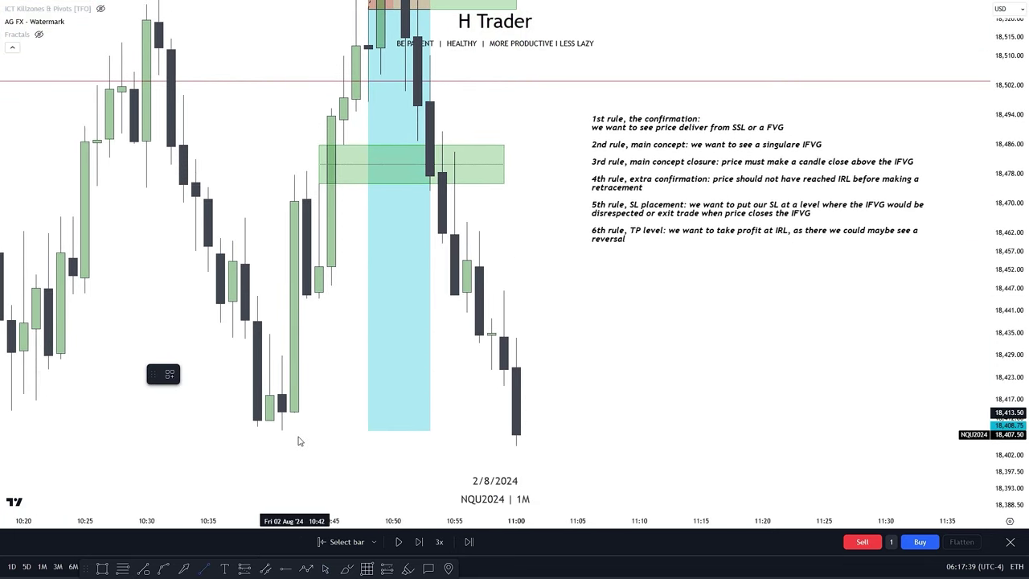
left_click(514, 431)
left_click(621, 398)
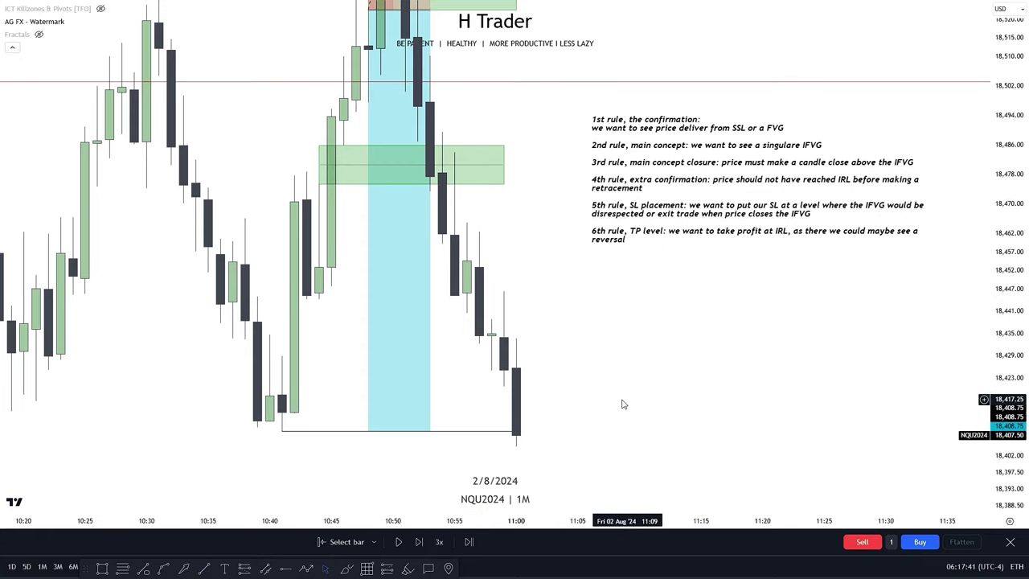
left_click_drag(601, 346, 594, 417)
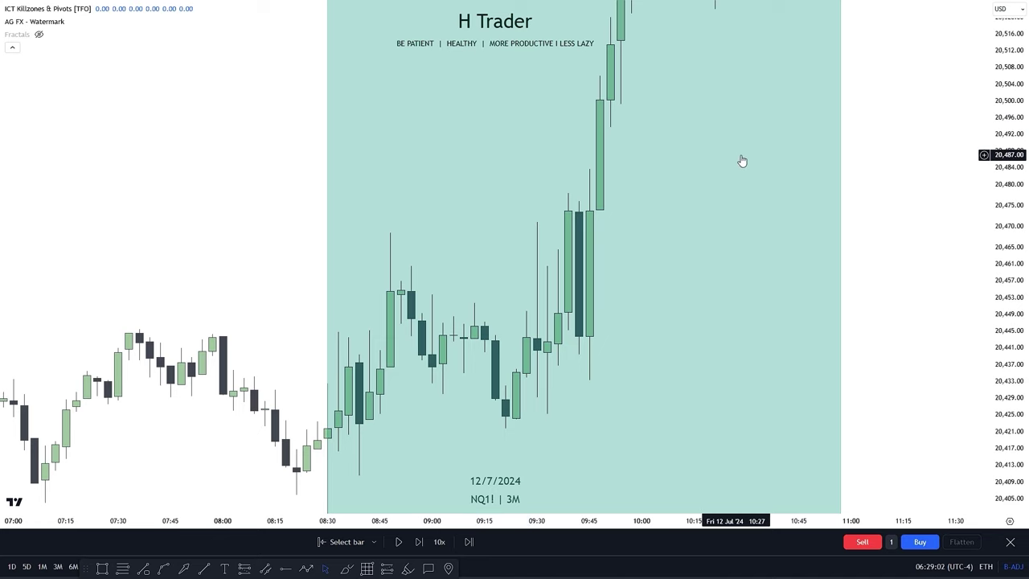
Place a long position entering at 20,440.00 on the 09:15 candle, with its stop at 20,421.75 below the swing low.
left_click_drag(999, 275, 979, 208)
left_click_drag(917, 247, 915, 216)
left_click_drag(861, 241, 849, 257)
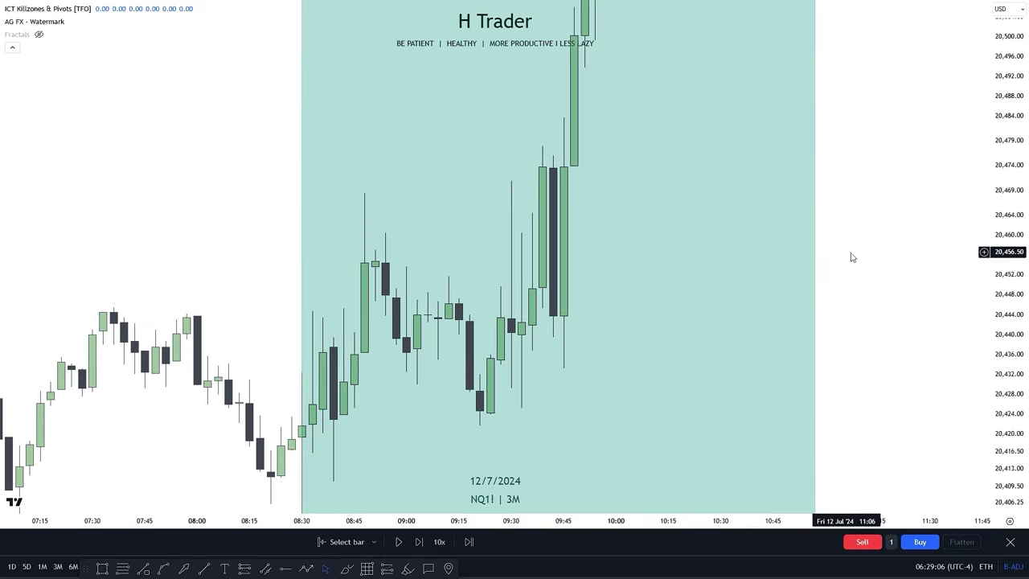
left_click(463, 341)
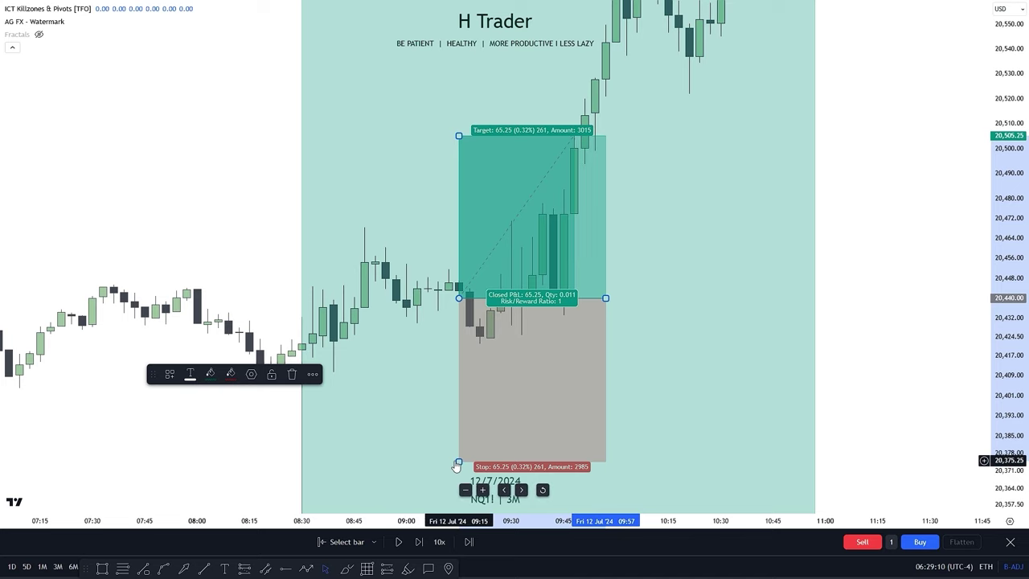
left_click_drag(458, 462, 459, 345)
left_click_drag(1012, 385, 1000, 173)
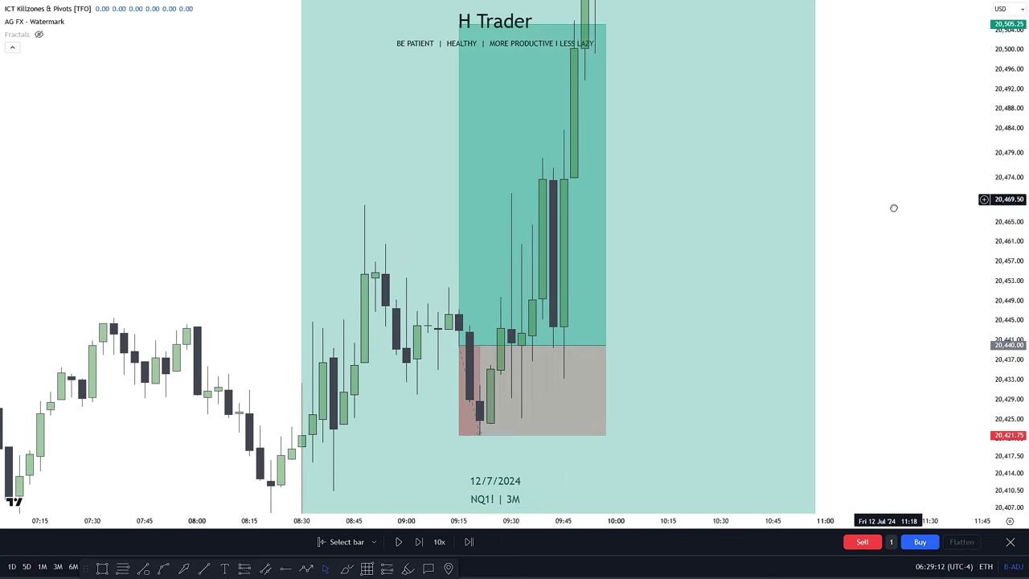
left_click_drag(893, 193, 904, 290)
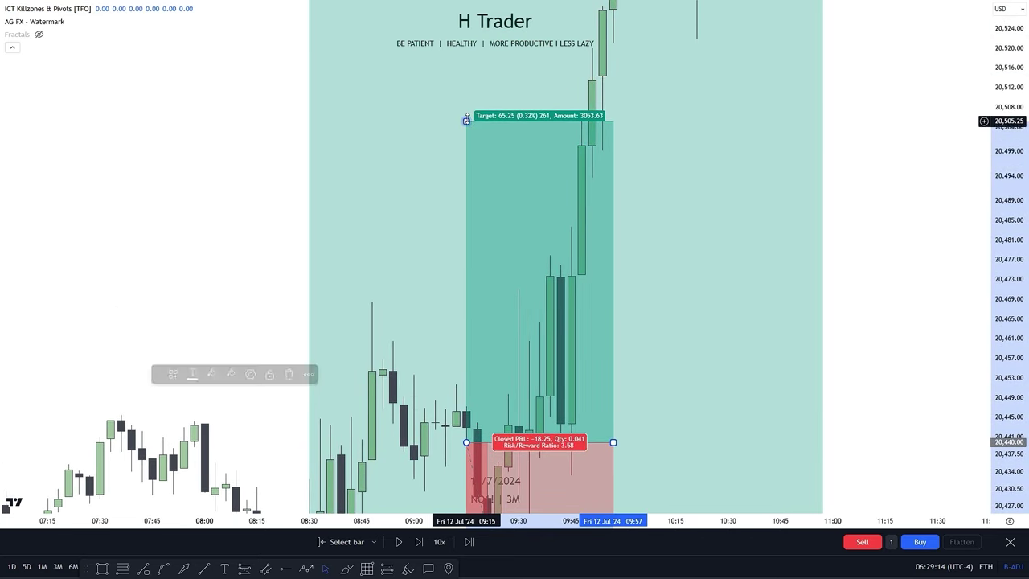
Lower the long position's target to 20,476.50, and delete the position.
left_click_drag(471, 110, 753, 251)
left_click_drag(907, 278, 896, 197)
left_click_drag(1009, 257, 1009, 201)
left_click_drag(945, 261, 939, 172)
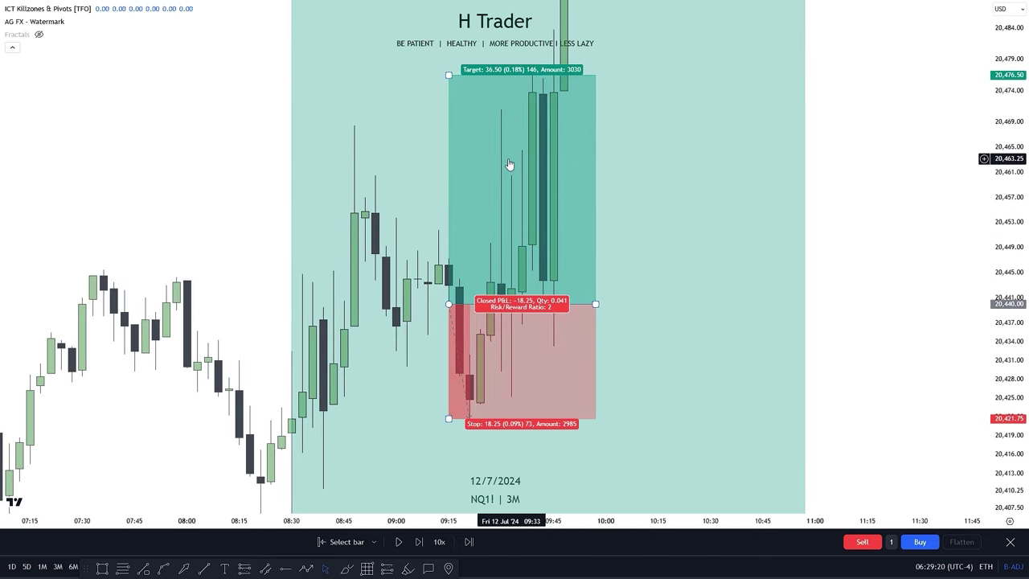
left_click(509, 165)
key("Delete")
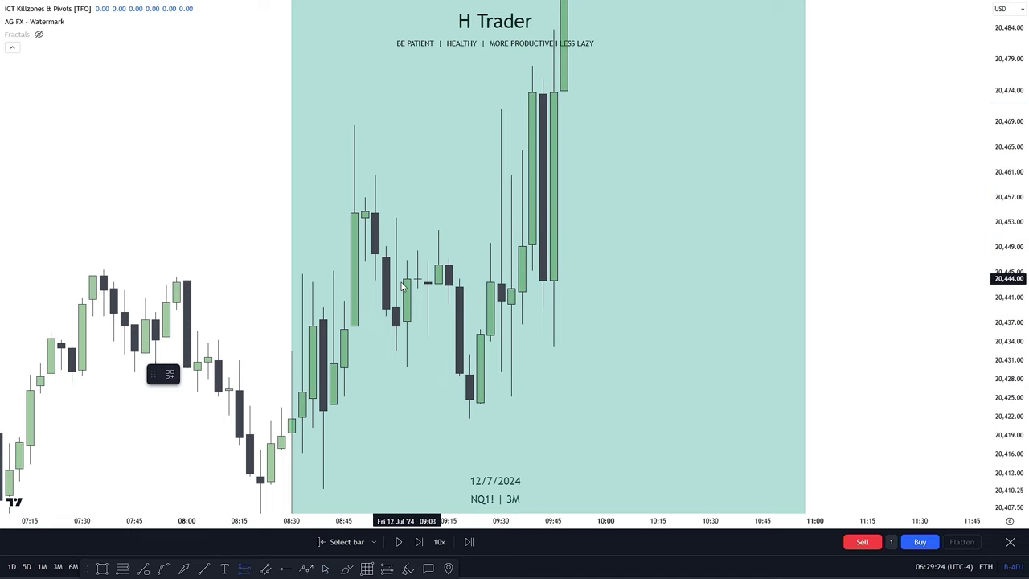
Place a short position entering at 20,440.50 on the 08:45 candle, with its stop at 20,468.50 at the swing high.
left_click(349, 300)
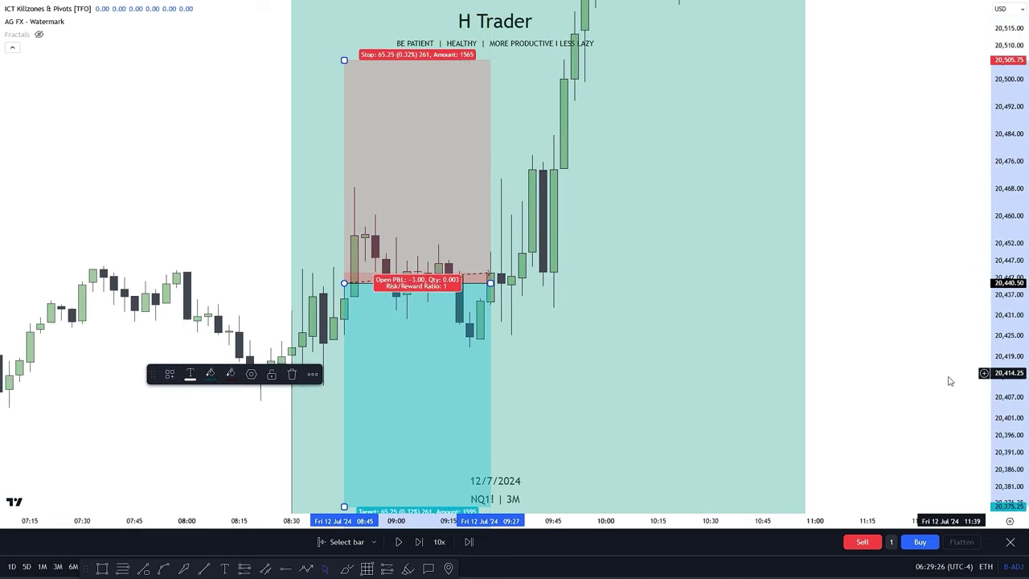
left_click_drag(344, 68, 344, 190)
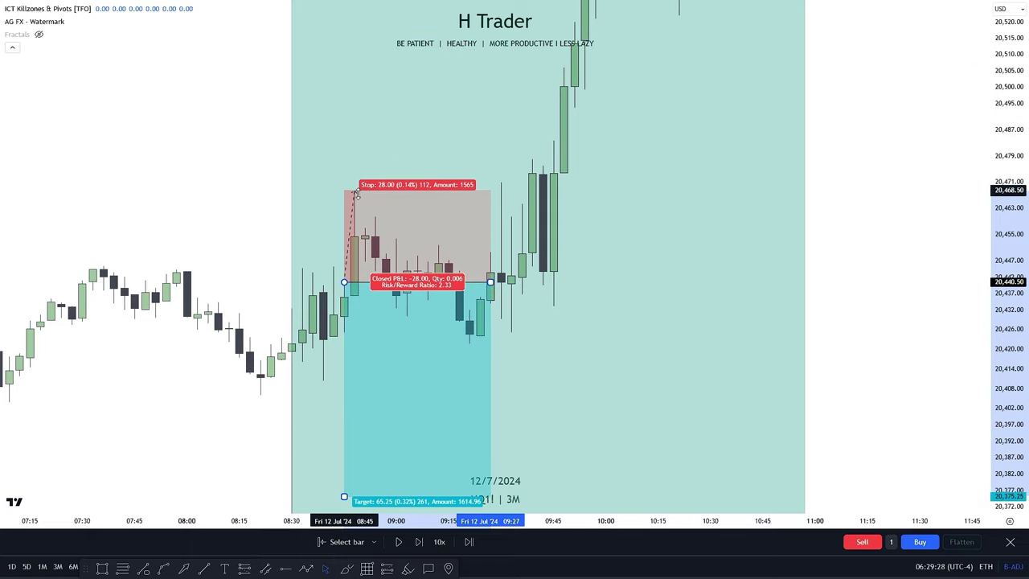
left_click(943, 292)
Extend the short position's target down to the lower edge of the shaded session box.
left_click_drag(891, 314, 884, 156)
left_click_drag(571, 356, 564, 232)
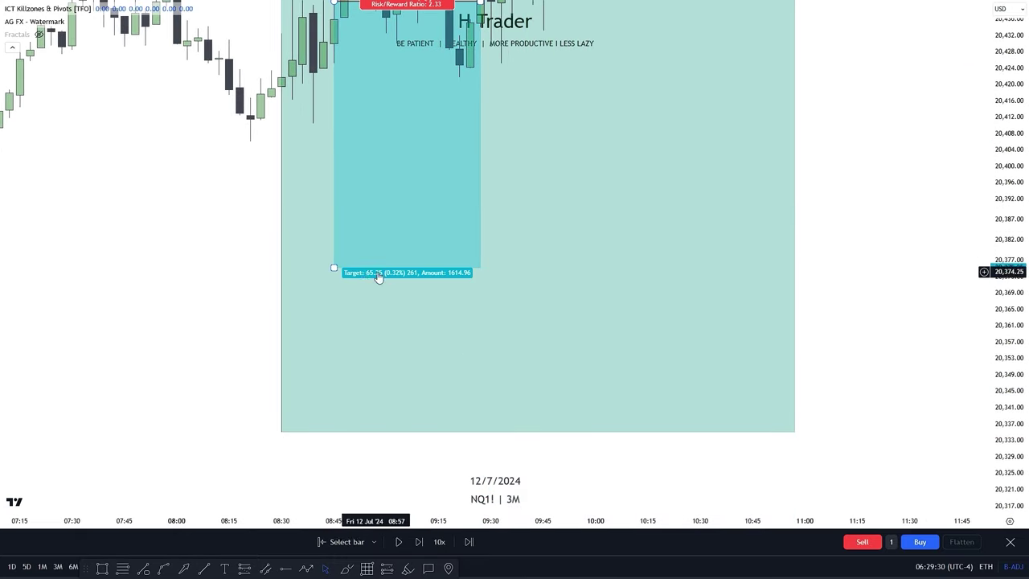
left_click_drag(334, 267, 269, 432)
left_click_drag(239, 284, 262, 479)
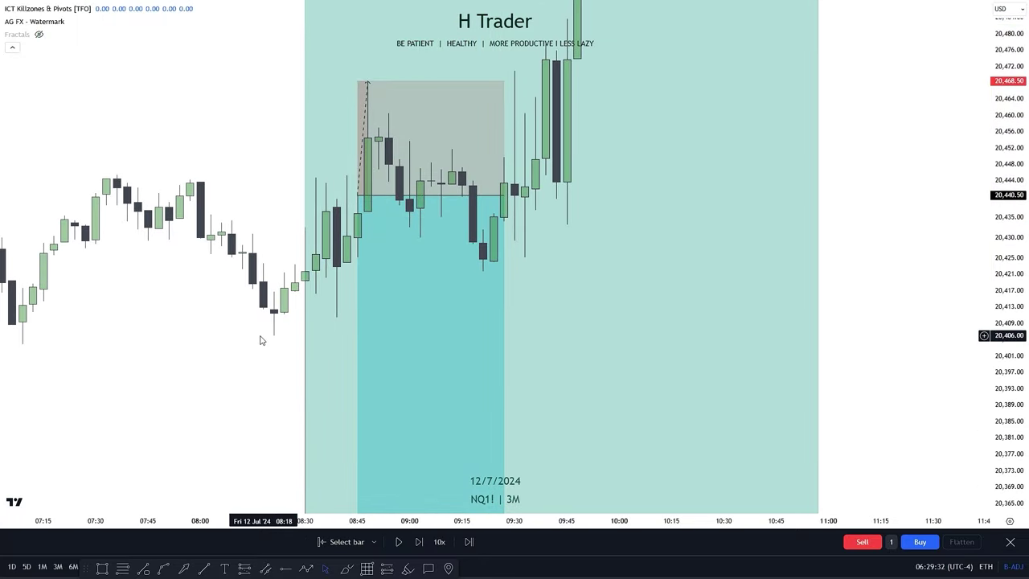
left_click_drag(295, 26, 280, 88)
left_click_drag(1002, 192, 1001, 96)
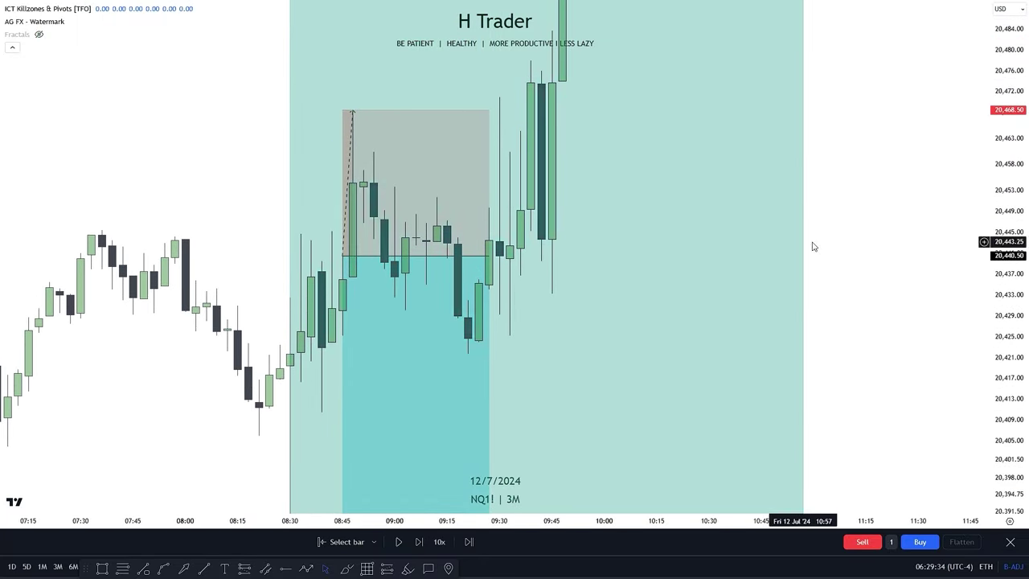
left_click_drag(811, 243, 824, 307)
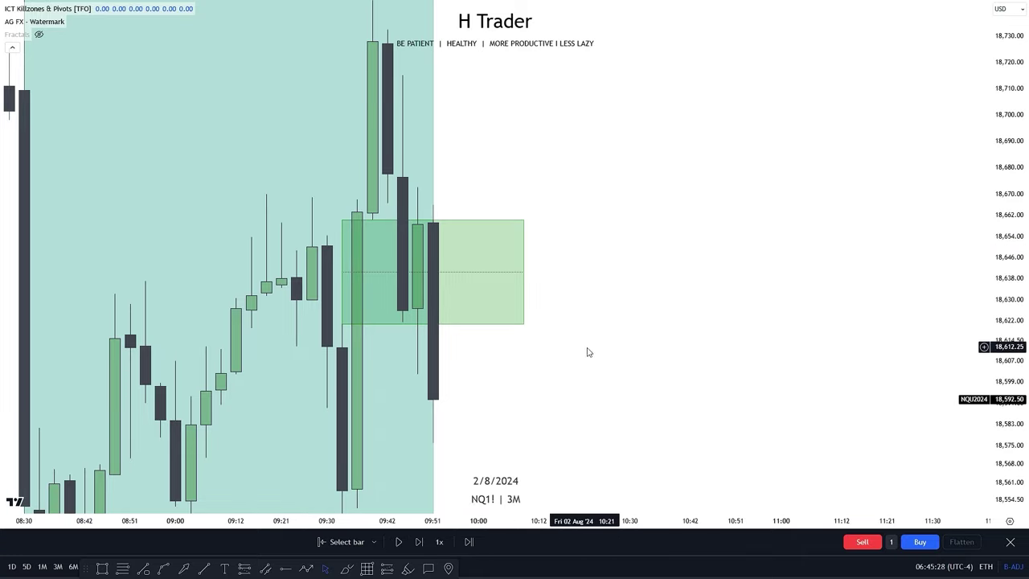
Place a short position entering at 18,621.00 at the green gap's lower edge on the 09:33 candle, with its stop at 18,668.00.
left_click_drag(535, 402, 540, 406)
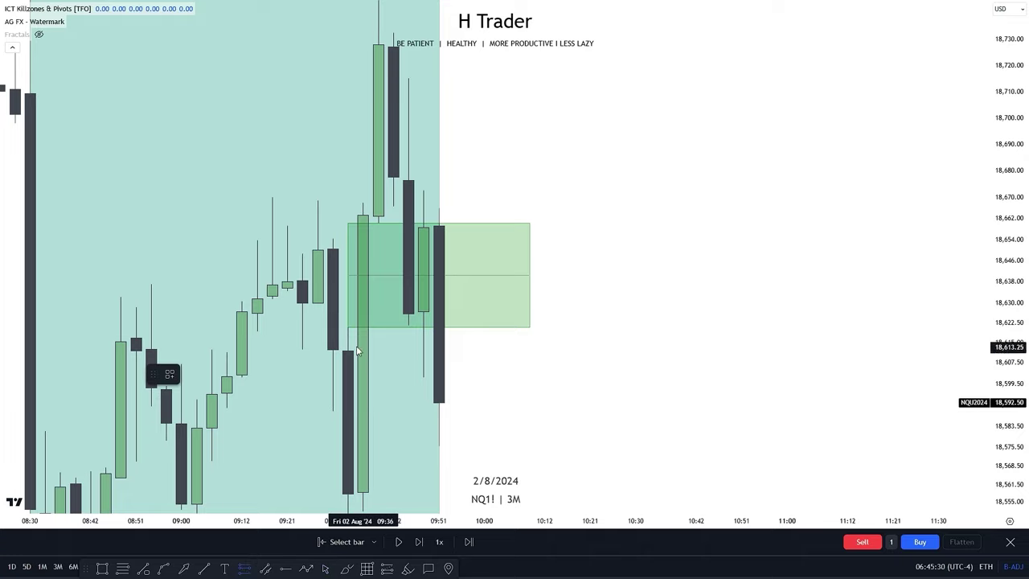
left_click(348, 327)
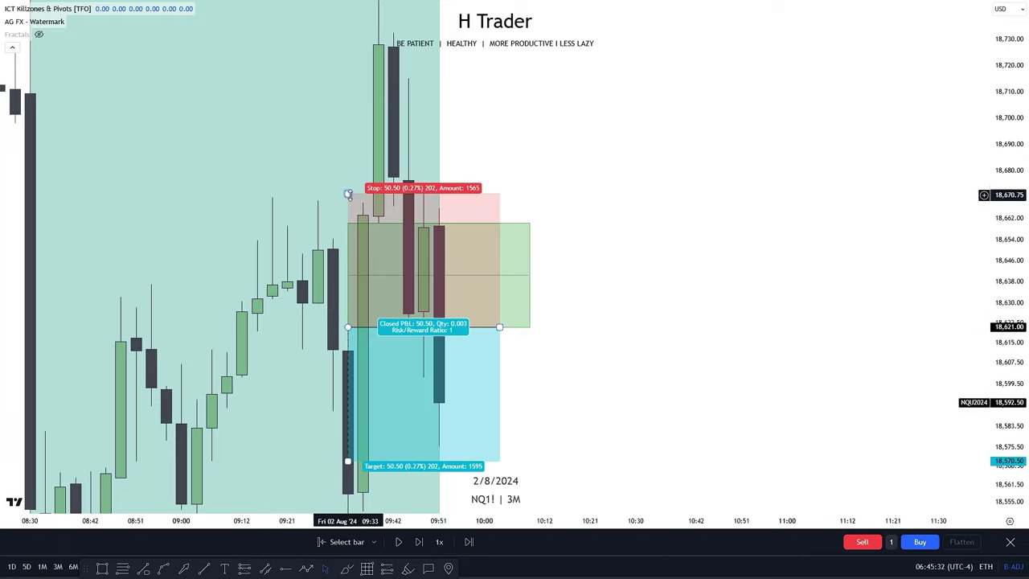
left_click_drag(348, 195, 348, 202)
left_click(641, 206)
Extend the short position's target down to the session low at 18,508.50.
left_click_drag(667, 314, 687, 278)
scroll(614, 357, "down", 2)
left_click_drag(752, 354, 701, 138)
left_click_drag(437, 219, 201, 384)
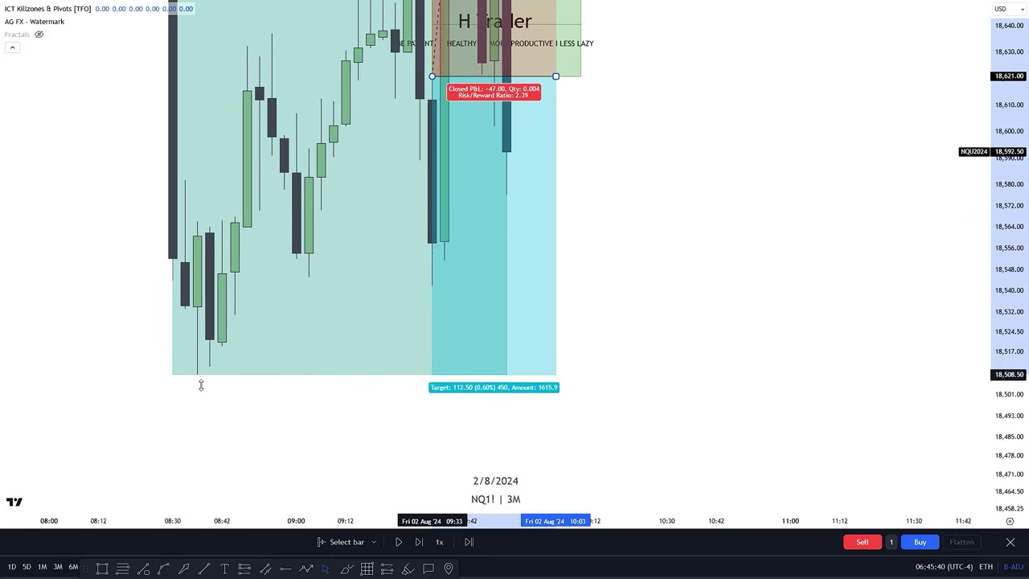
left_click(606, 293)
Sell one contract at market in the replay and set its stop-loss order at 18,668.00, level with the short position's stop.
left_click_drag(864, 239, 876, 370)
left_click_drag(1008, 329, 1008, 305)
scroll(694, 267, "up", 1)
left_click_drag(694, 270, 737, 315)
scroll(613, 383, "up", 1)
left_click_drag(611, 383, 591, 424)
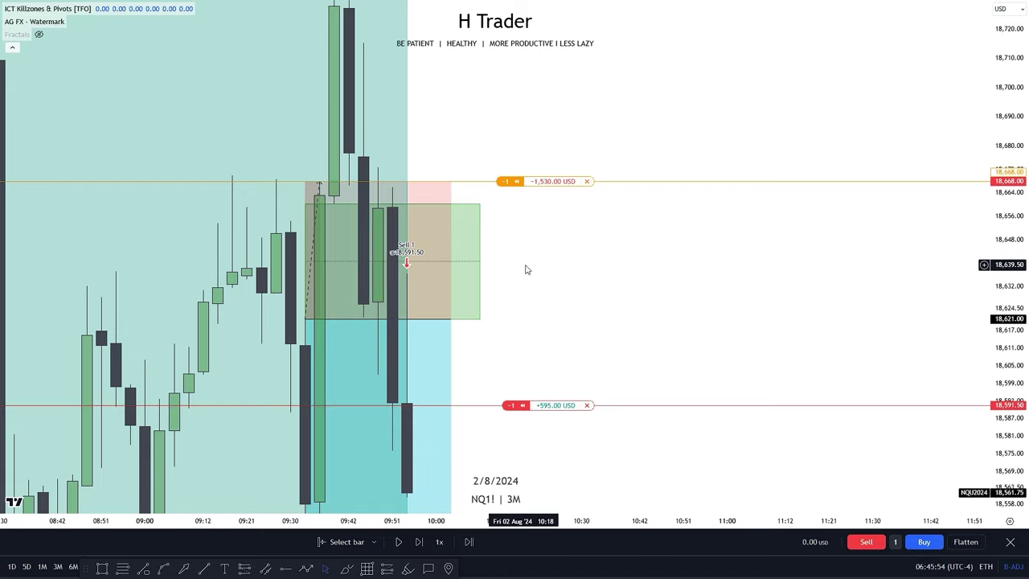
Set the sell trade's take-profit order at 18,508.75, near the session low.
scroll(684, 312, "down", 1)
left_click_drag(684, 312, 505, 180)
scroll(698, 407, "down", 1)
left_click_drag(698, 407, 644, 270)
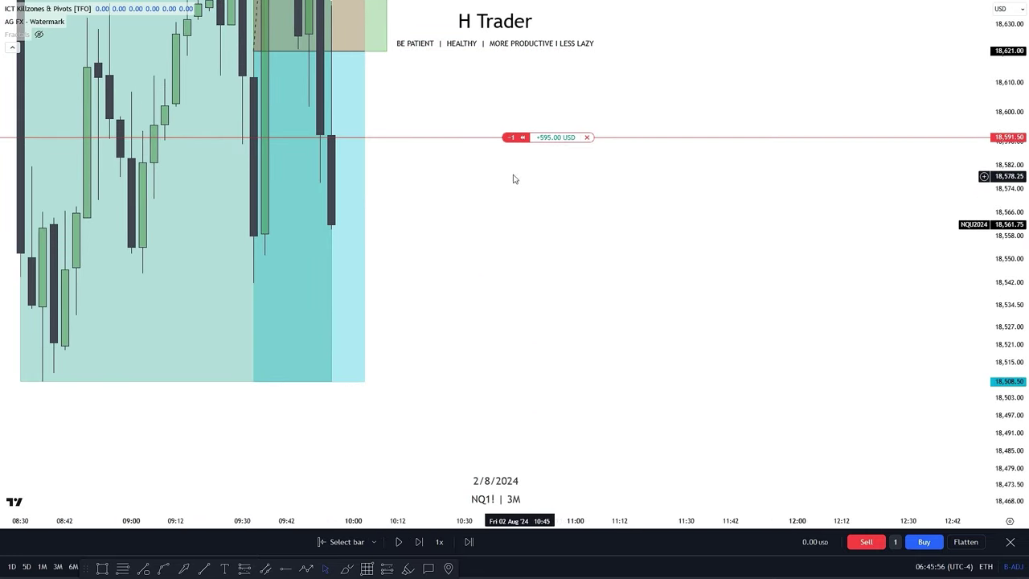
left_click_drag(489, 293, 498, 390)
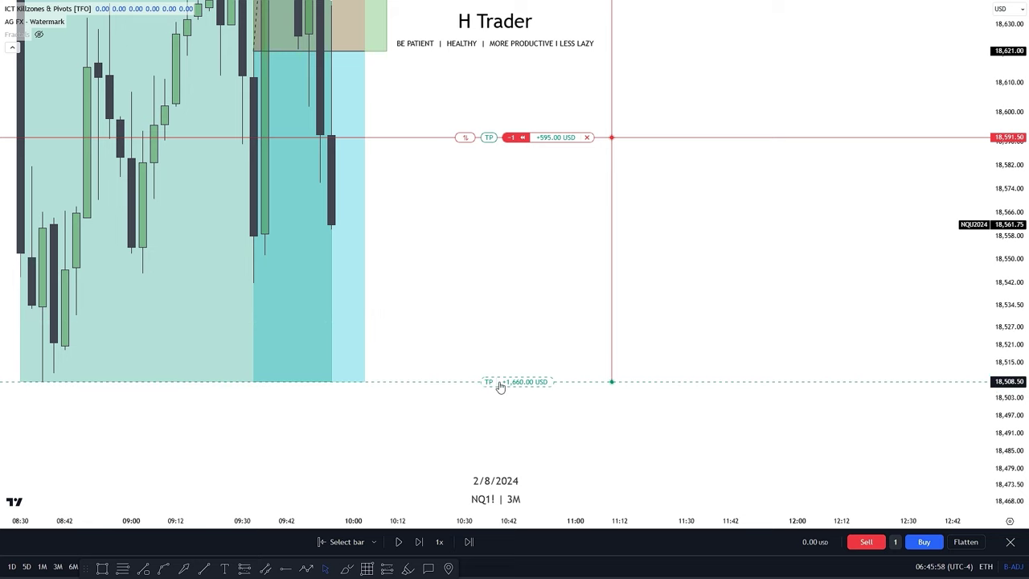
Run the bar replay at 3x speed and pause it once price has passed the take-profit level.
left_click_drag(409, 477, 442, 483)
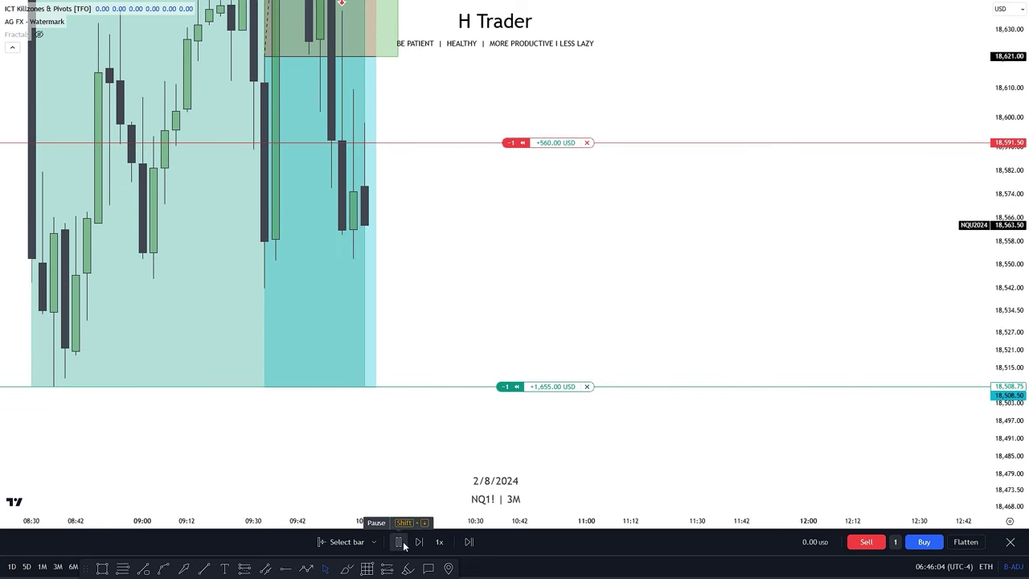
left_click(438, 541)
left_click(456, 483)
left_click(399, 543)
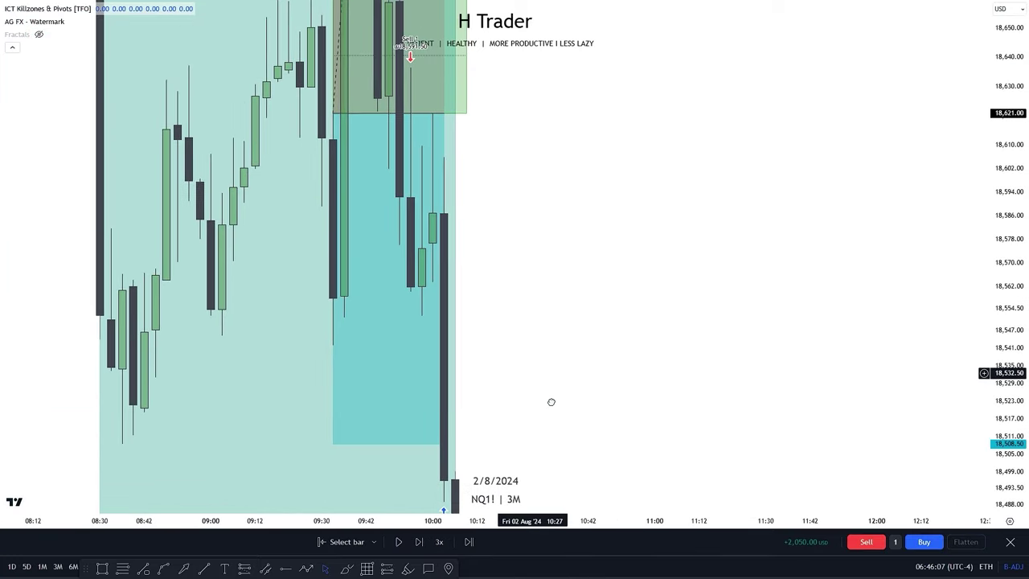
left_click(467, 207)
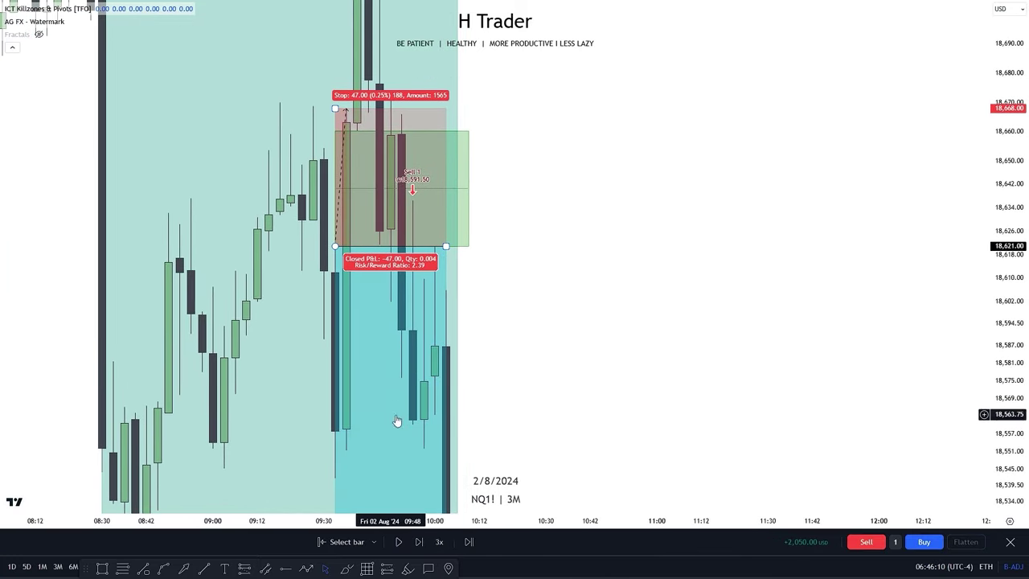
scroll(616, 222, "down", 1)
left_click_drag(595, 381, 599, 120)
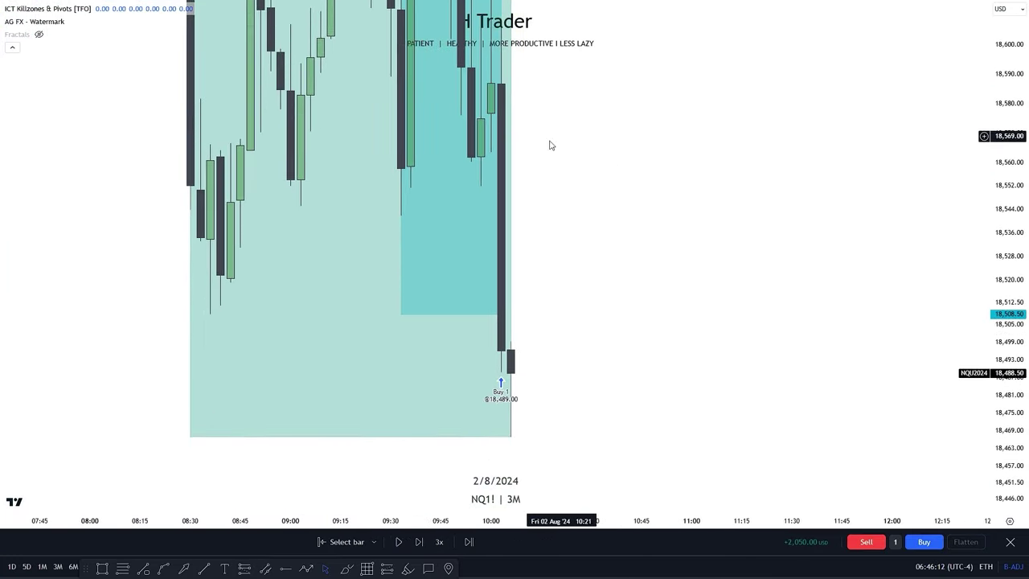
left_click_drag(625, 281, 651, 234)
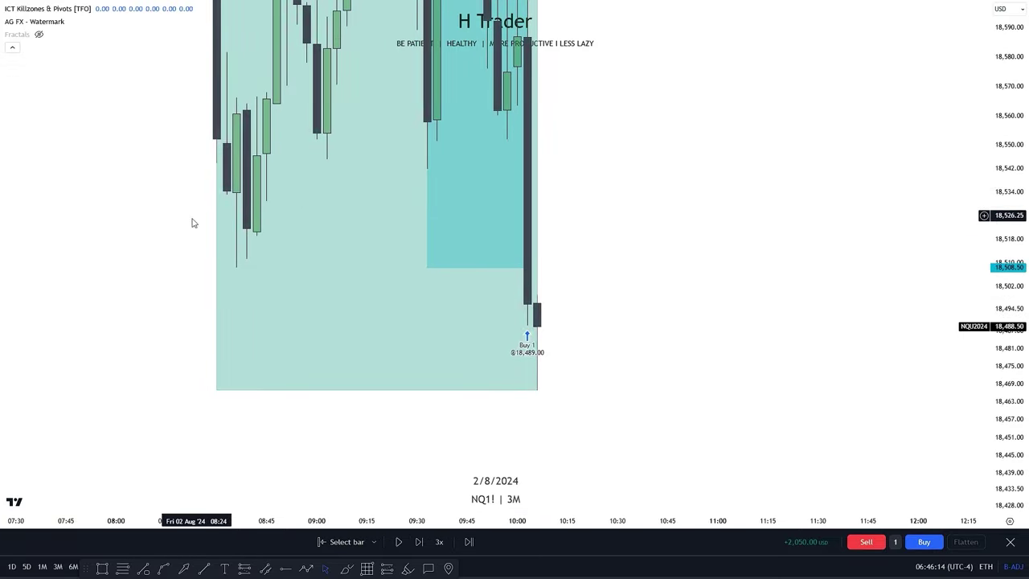